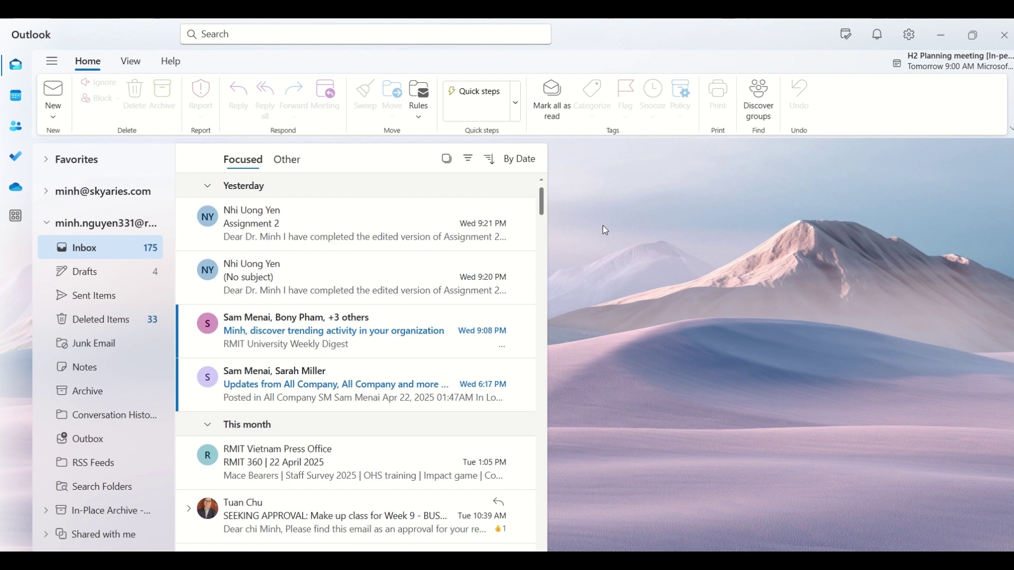
# Switch Outlook from Mail to the April 2025 month calendar
pyautogui.click(15, 96)
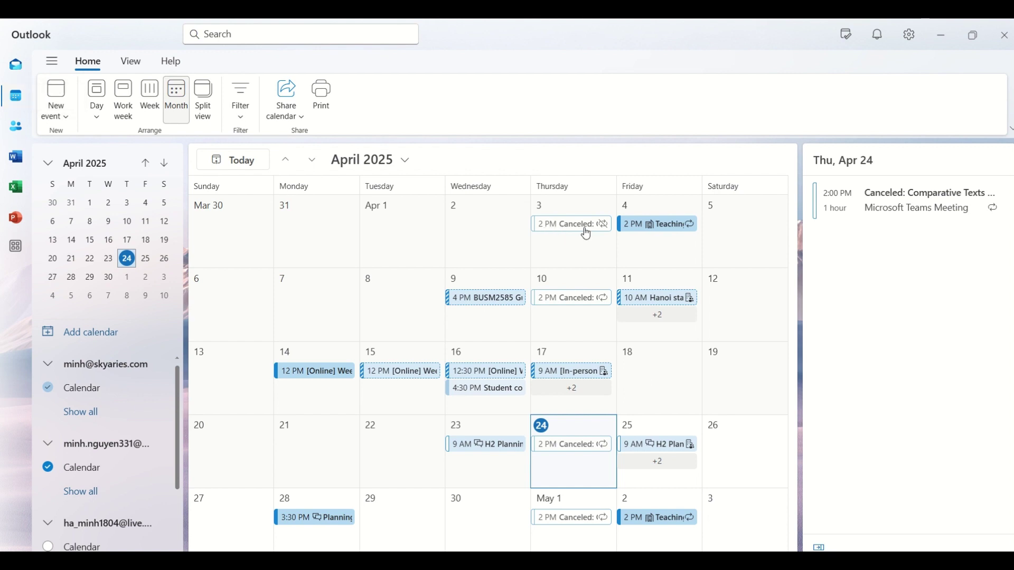
# Return to the calendar and switch to week view for April 20–26, 2025
pyautogui.click(16, 65)
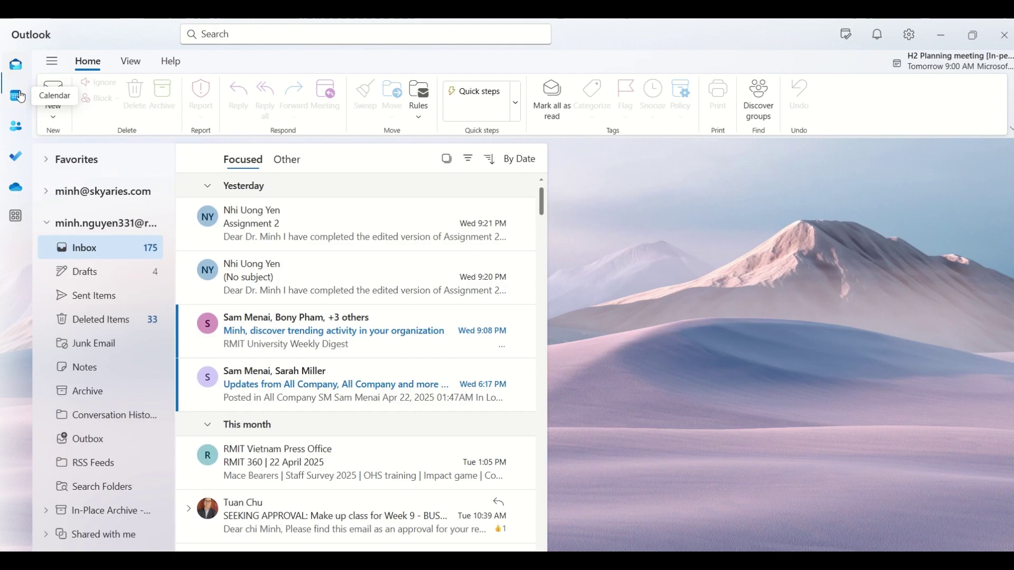
pyautogui.click(18, 96)
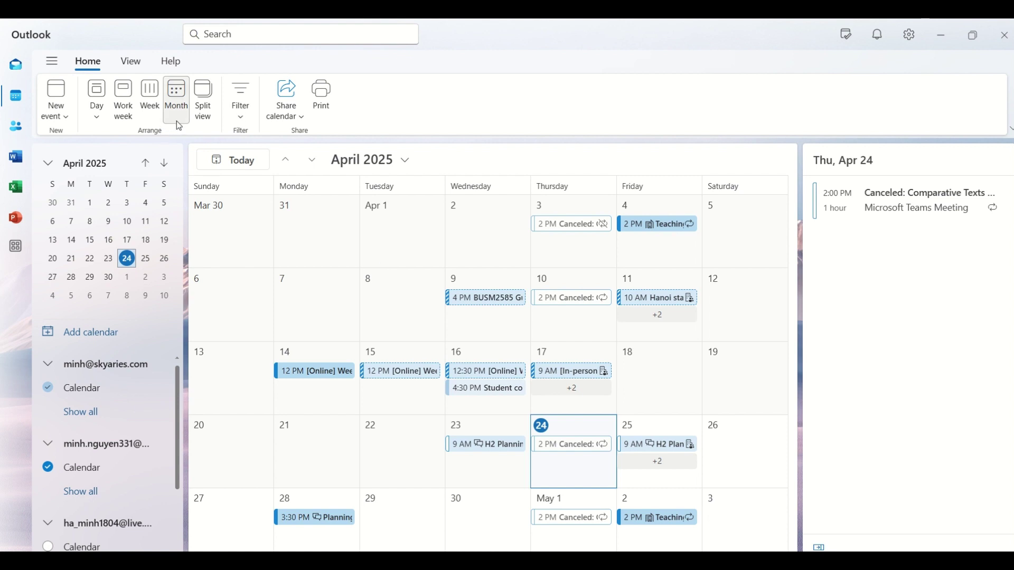
pyautogui.click(151, 102)
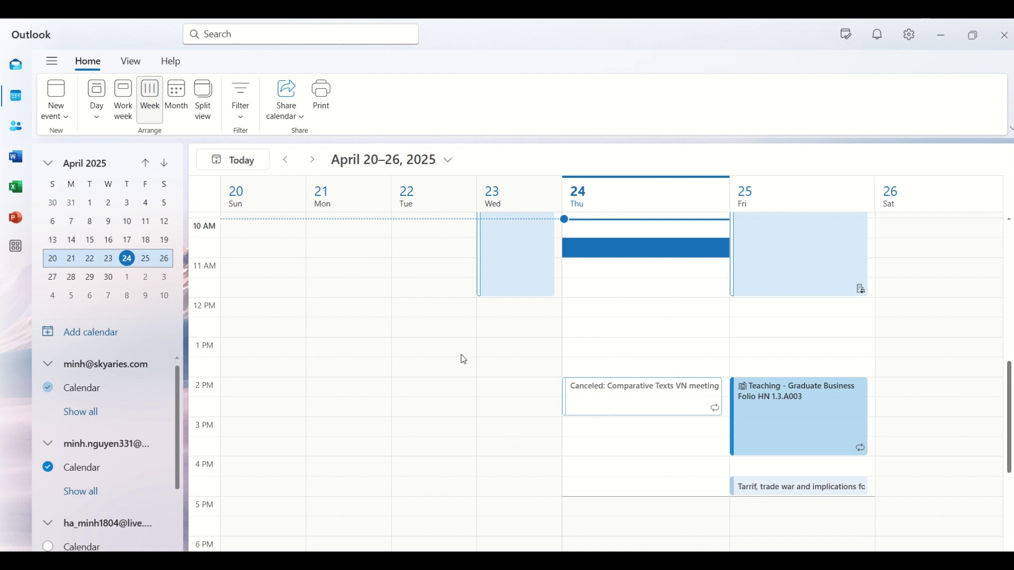
# Create a new event, moving it to Tuesday, April 29, 2025, 2:00–5:00 PM
pyautogui.doubleClick(502, 390)
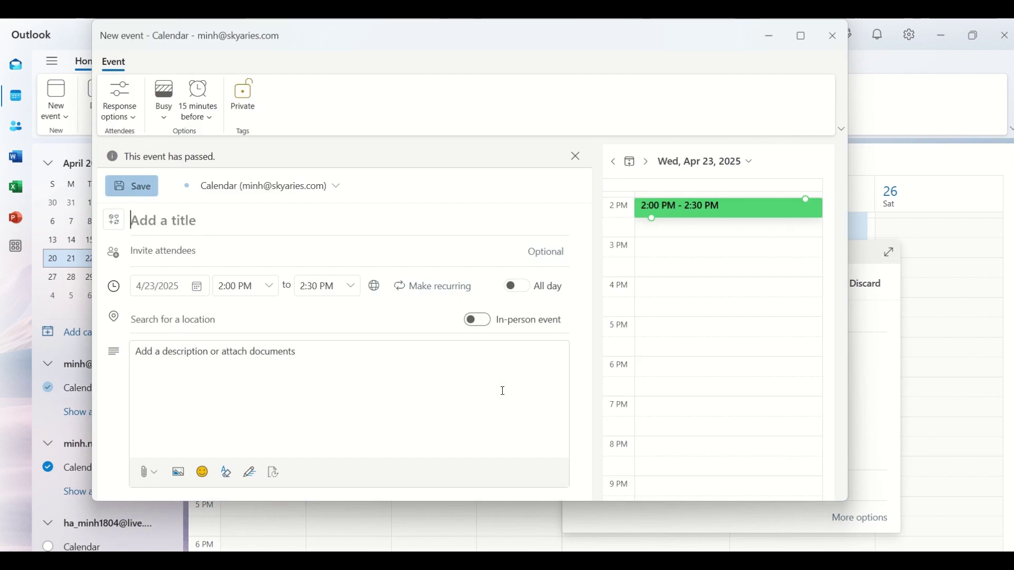
pyautogui.click(196, 287)
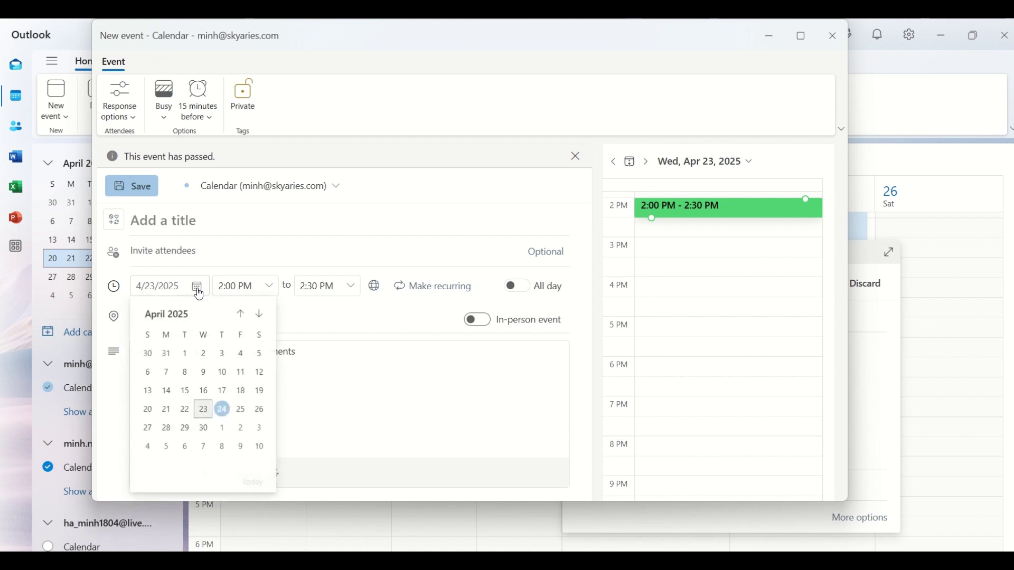
pyautogui.click(185, 428)
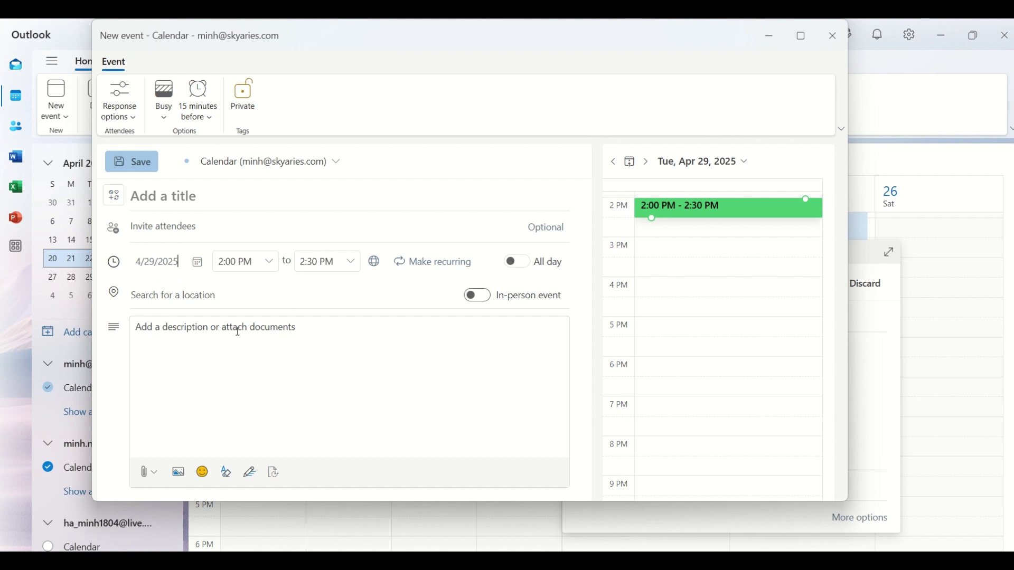
pyautogui.click(348, 268)
pyautogui.scroll(-3, 345, 358)
pyautogui.scroll(-3, 343, 349)
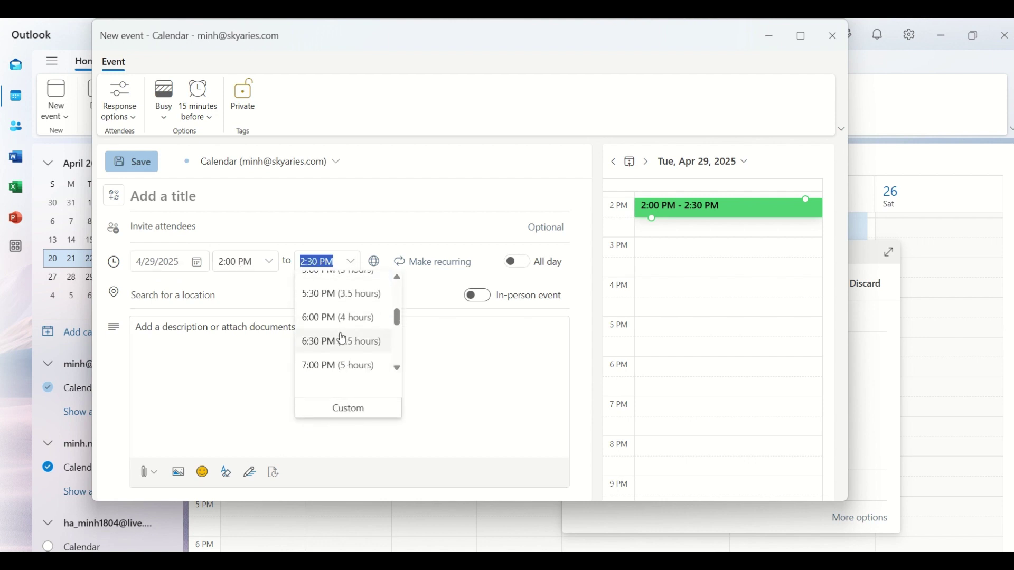
pyautogui.scroll(3, 339, 340)
pyautogui.click(331, 337)
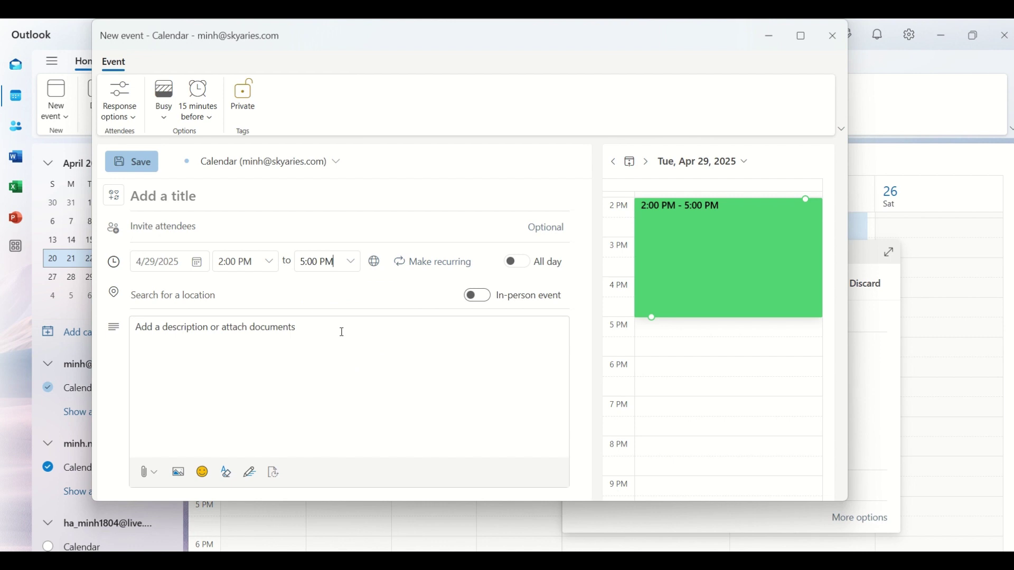
# Set the event to recur weekly on Tuesdays, ending December 16, 2025
pyautogui.click(402, 264)
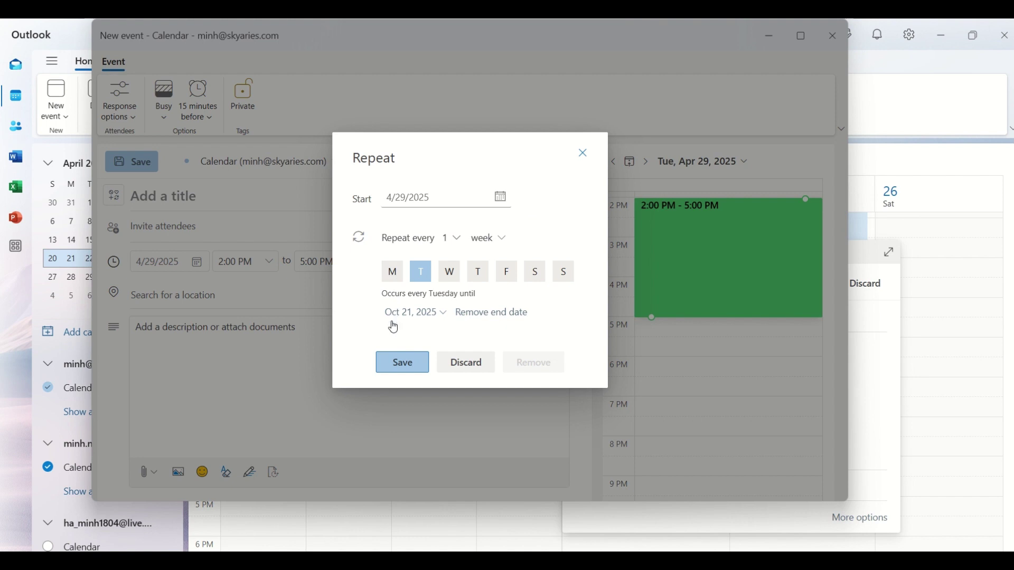
pyautogui.click(443, 315)
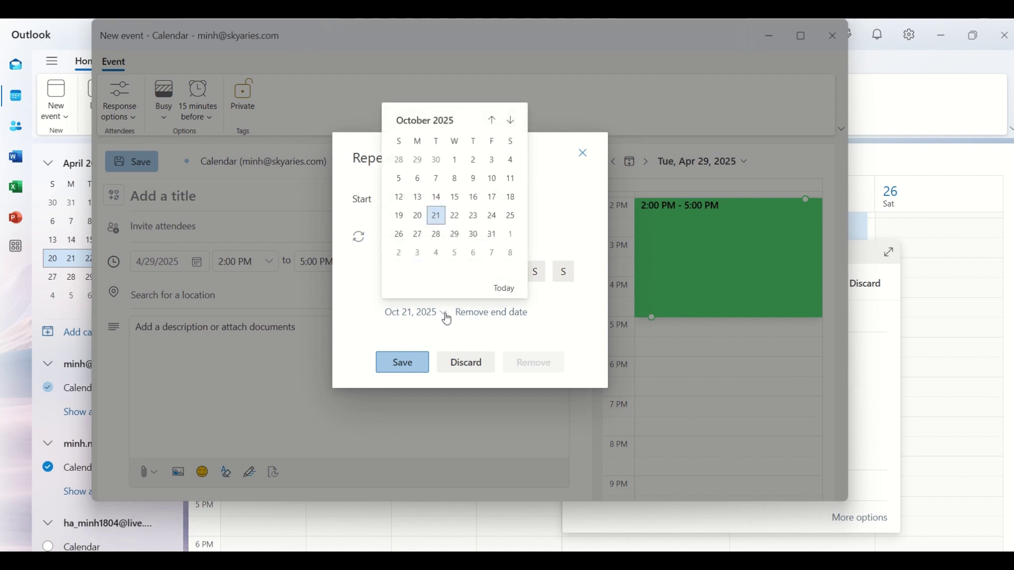
pyautogui.click(512, 122)
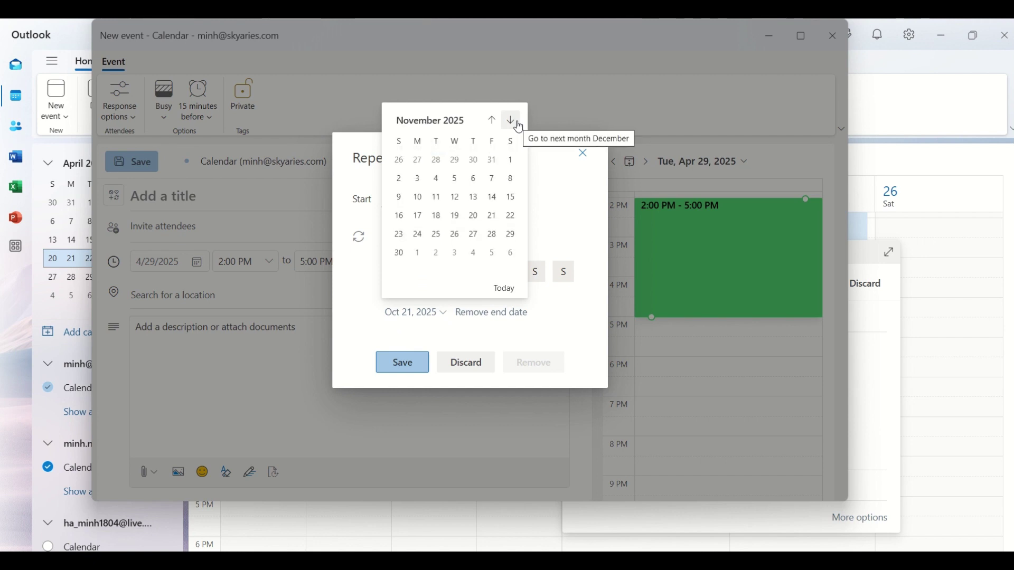
pyautogui.click(513, 122)
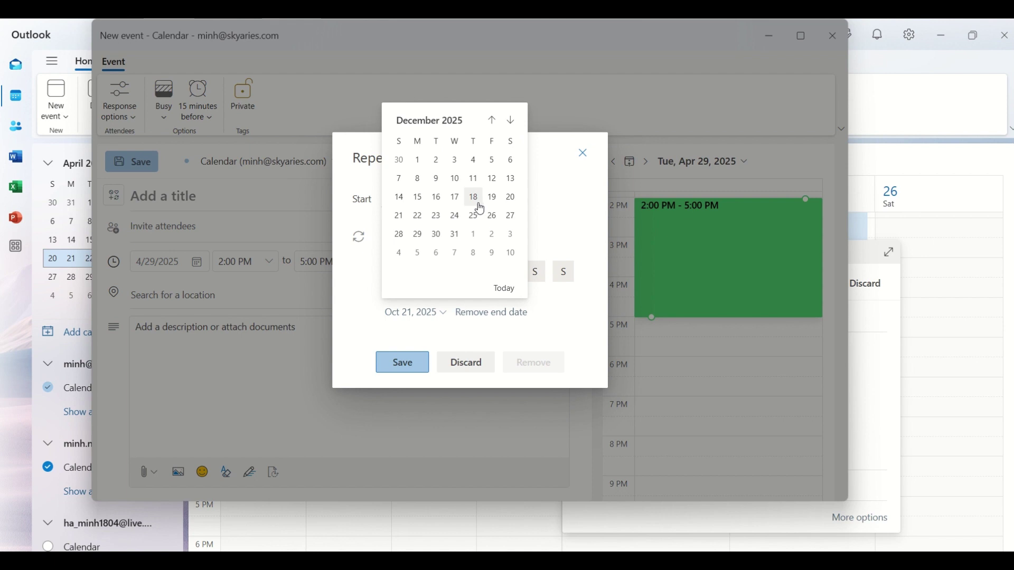
pyautogui.click(436, 201)
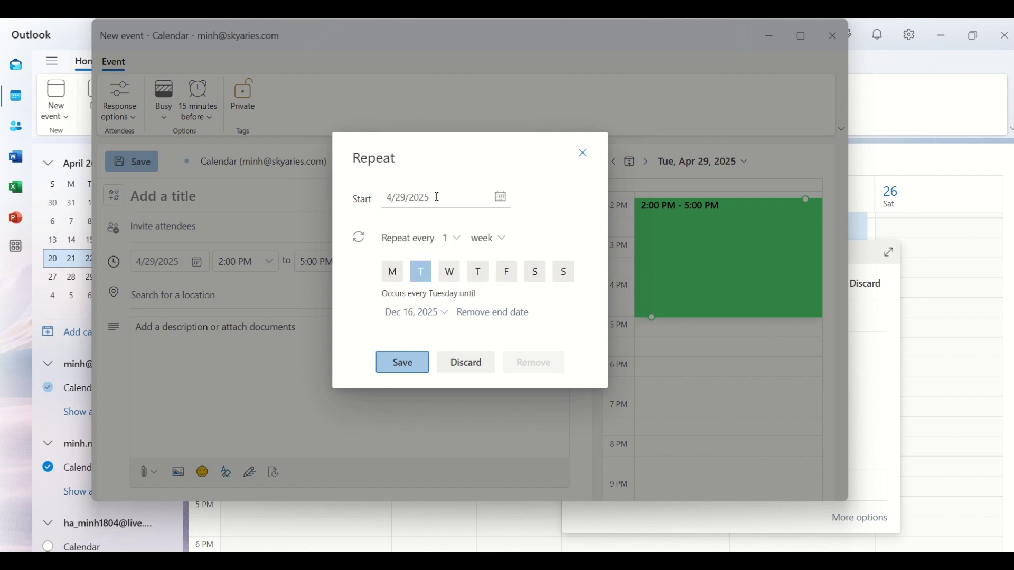
pyautogui.click(406, 363)
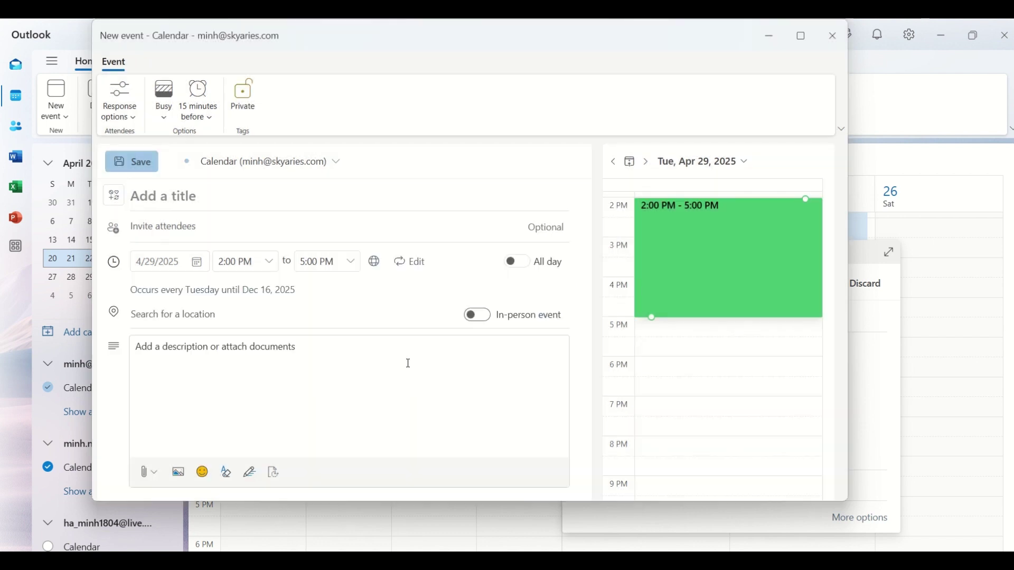
# Mark the event in-person, title it Minh's office hours, set location A.001.4HN, and save
pyautogui.click(486, 320)
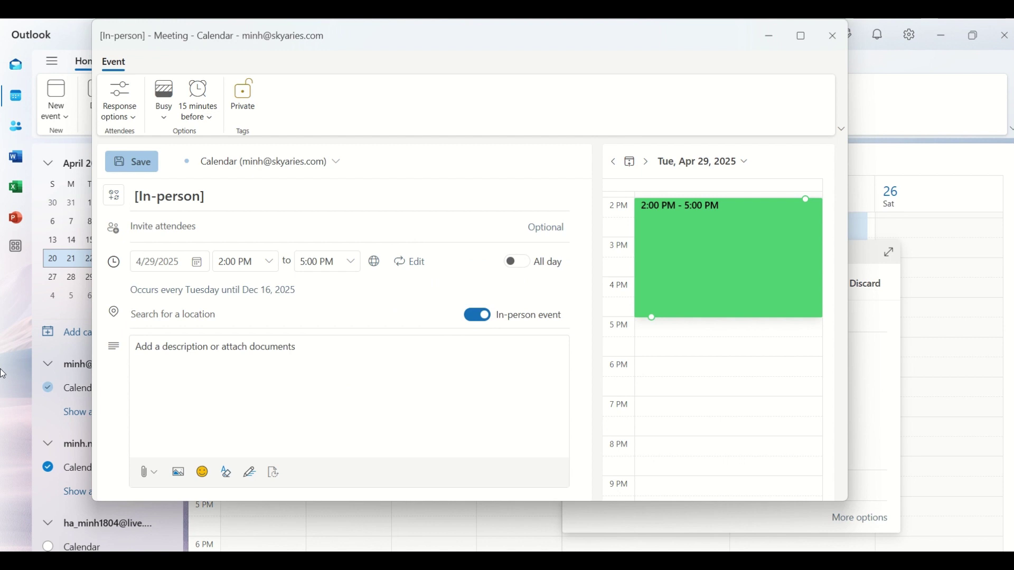
pyautogui.click(253, 201)
pyautogui.write('Min')
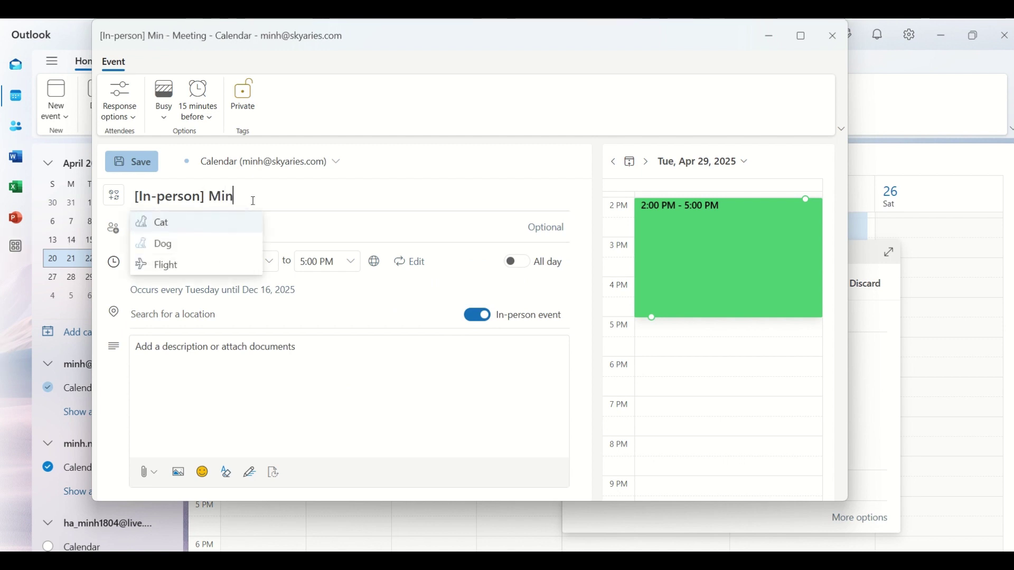
pyautogui.write("h's office ho")
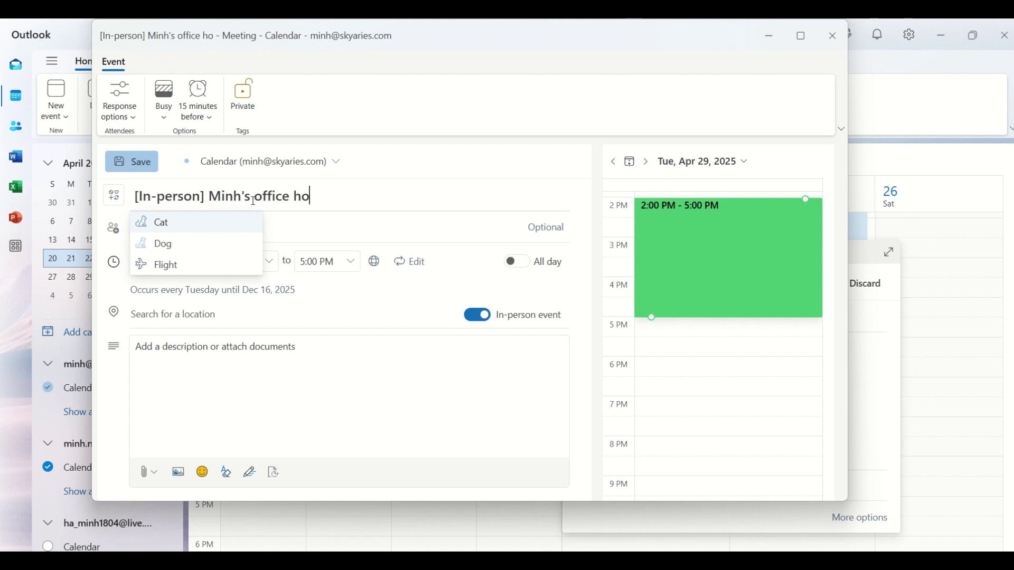
pyautogui.write('urs')
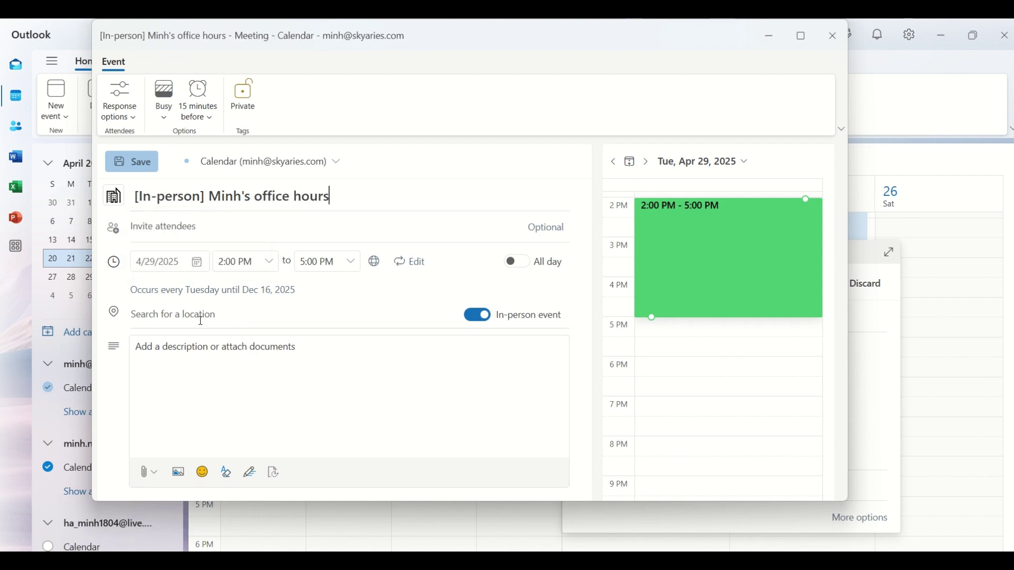
pyautogui.click(201, 317)
pyautogui.write('A.00')
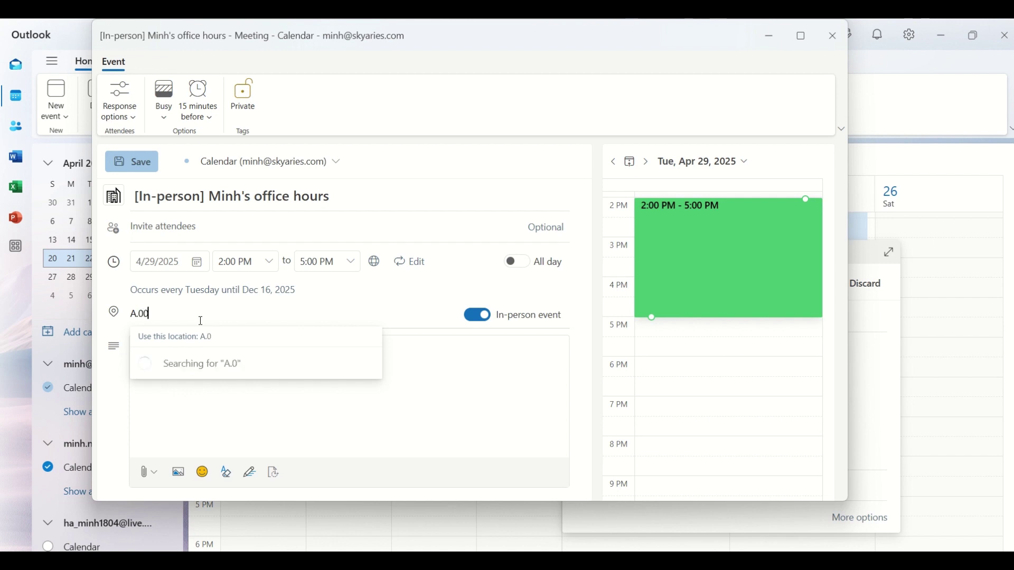
pyautogui.write('1.4')
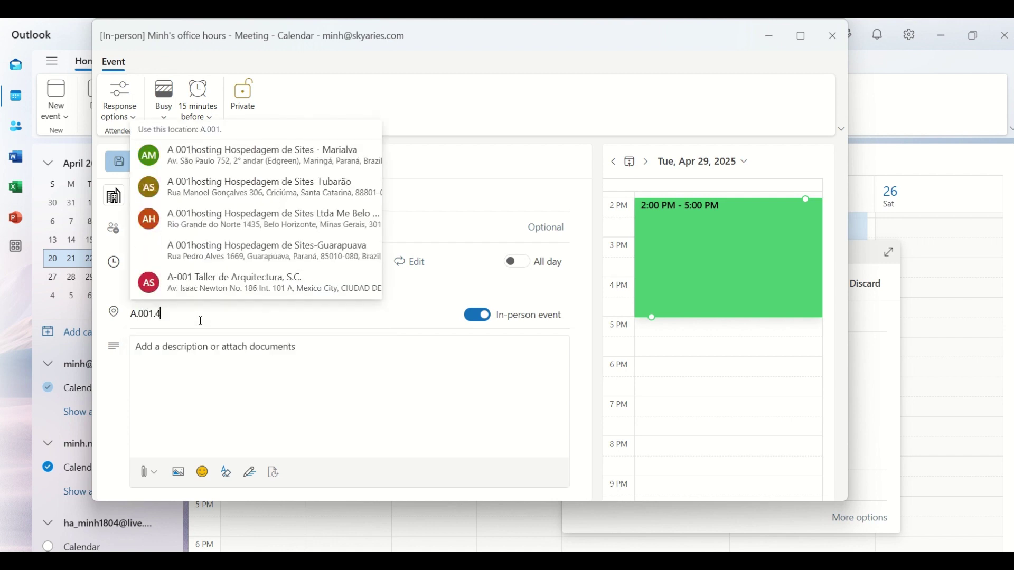
pyautogui.write('HN.')
pyautogui.hotkey('ctrl', 's')
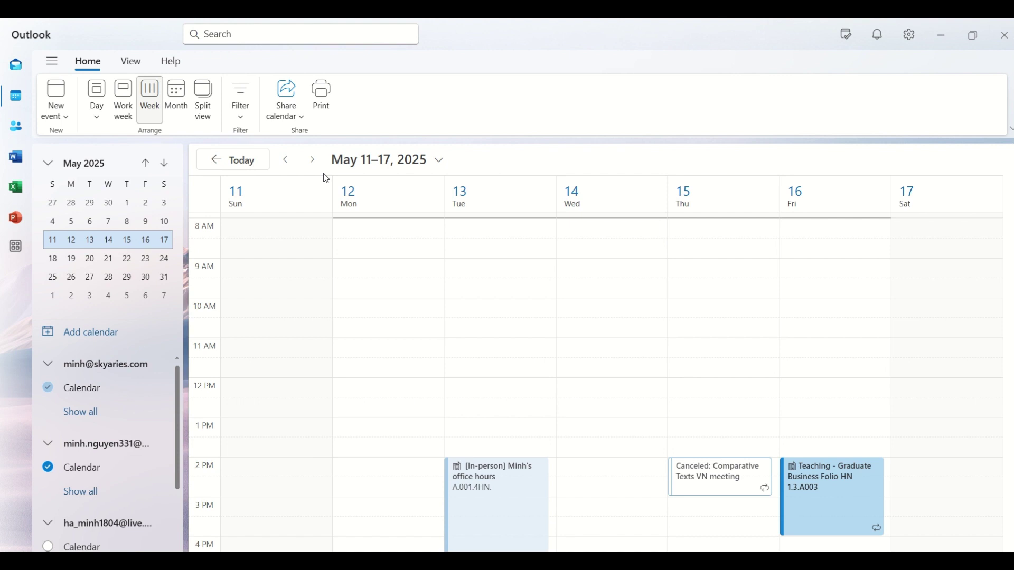
# Switch the calendar to Month view for May 2025
pyautogui.click(185, 101)
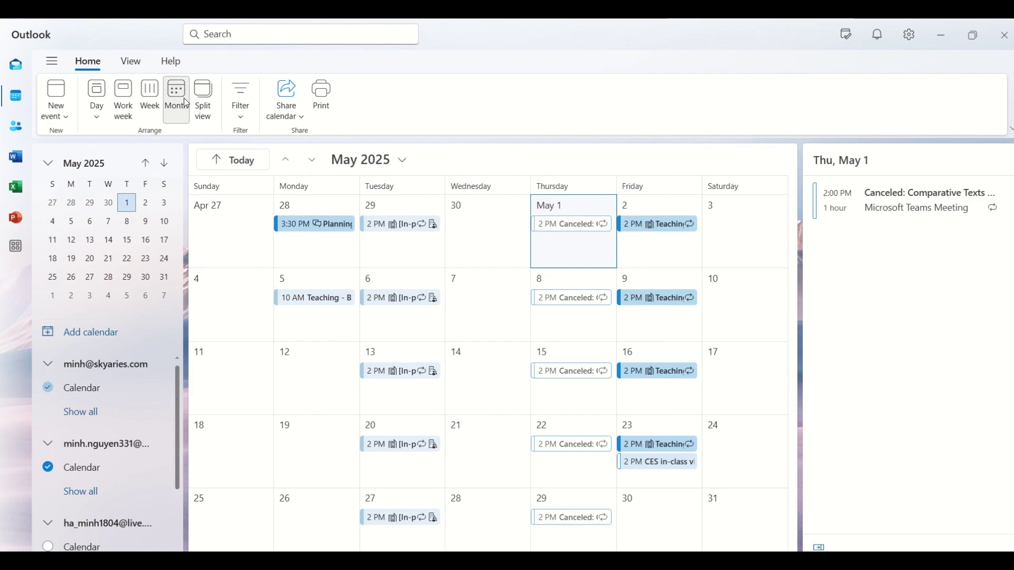